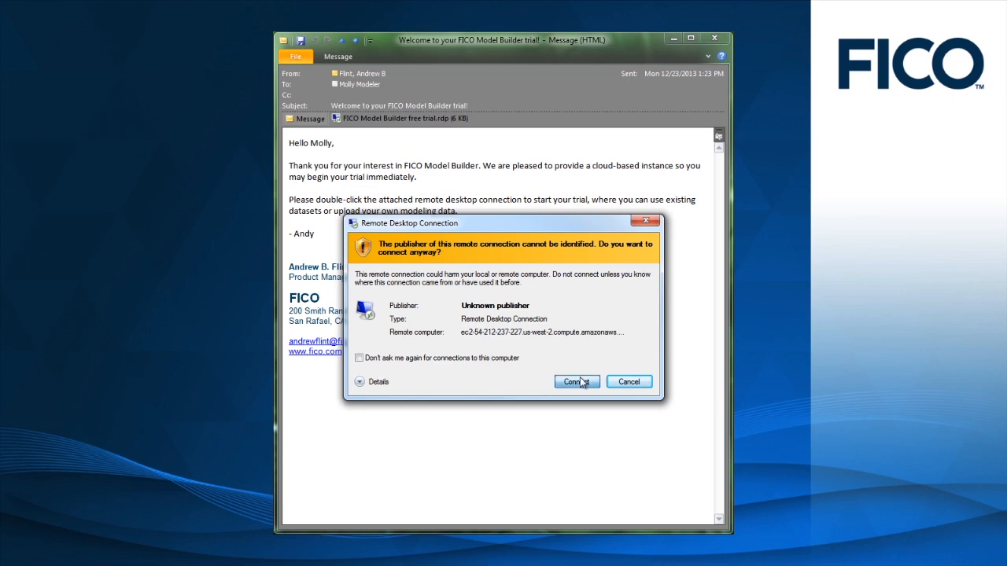
Enter the Administrator account password and sign in to the remote trial machine.
text(••••••)
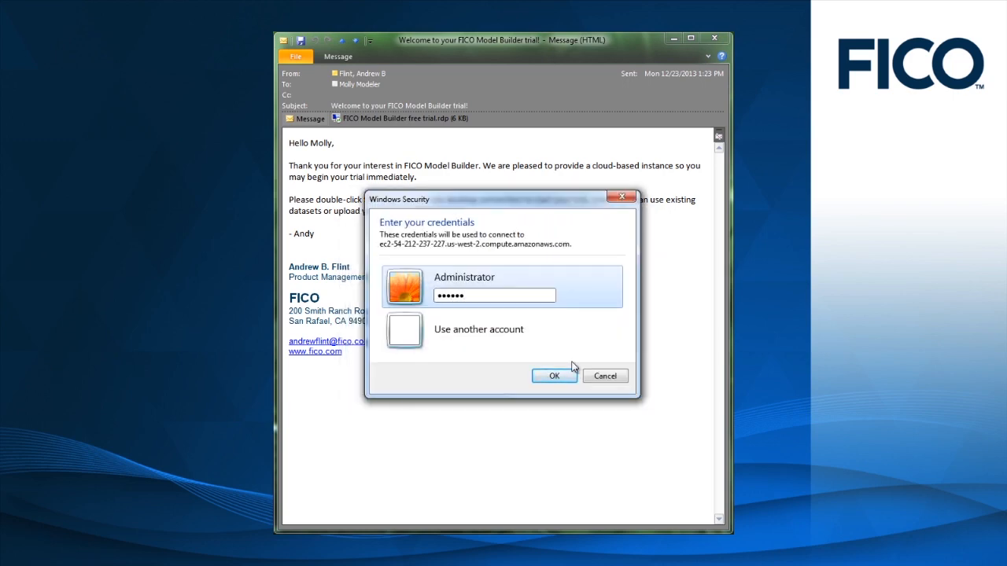
text(•)
key(Return)
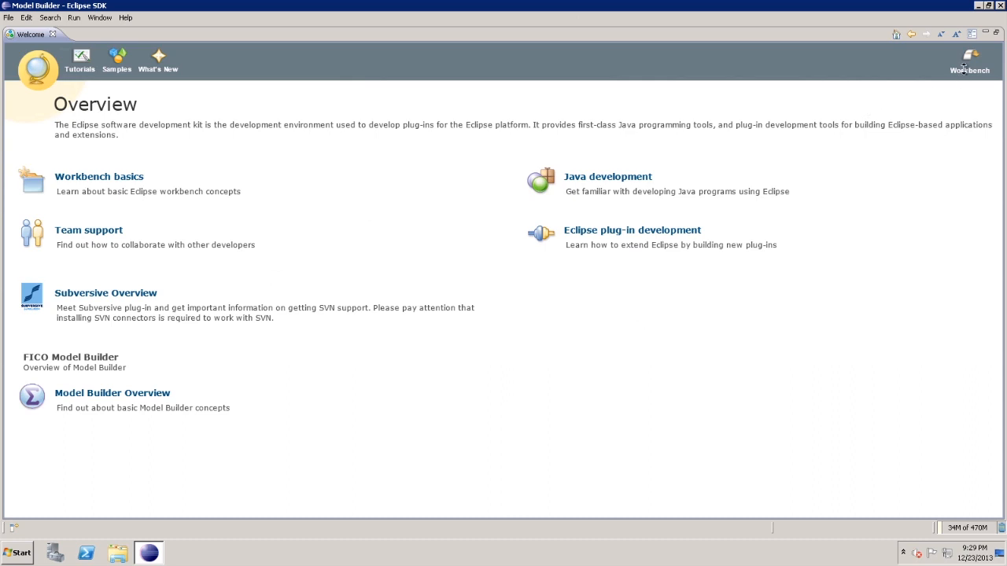
Go to the workbench, open AutoLoans.mbd from the Auto Lending project's data folder, and widen the loanID column.
click(970, 60)
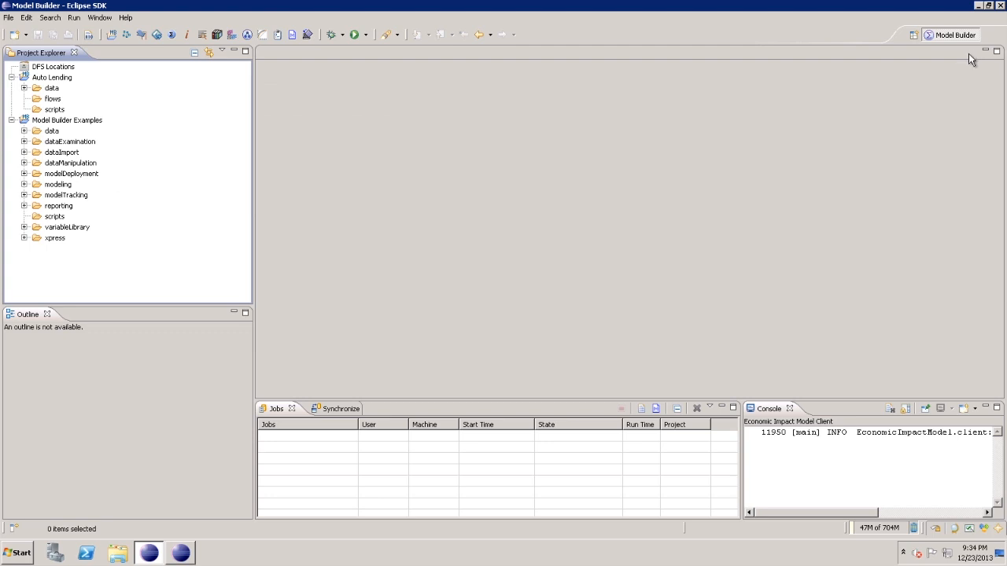
click(23, 89)
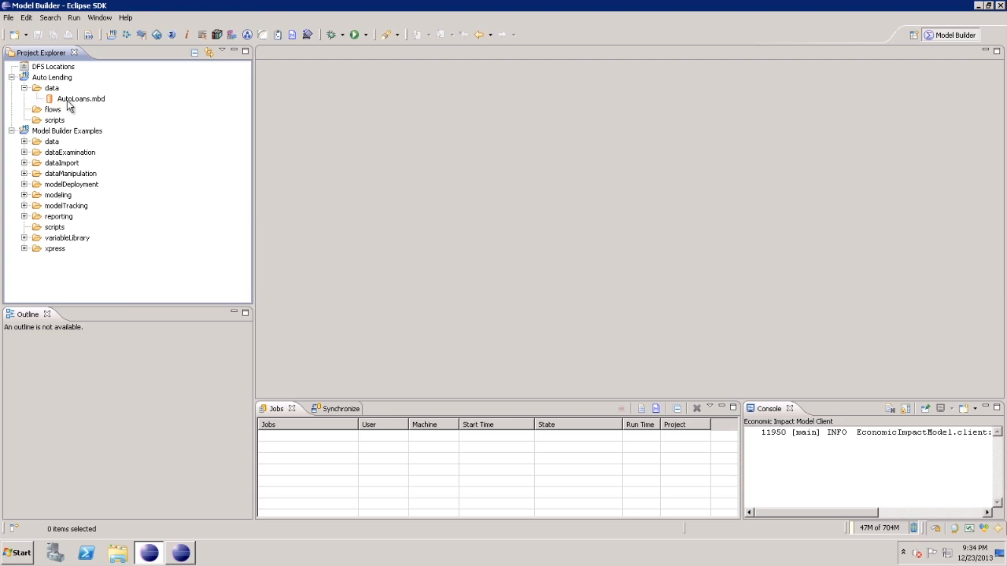
double_click(69, 101)
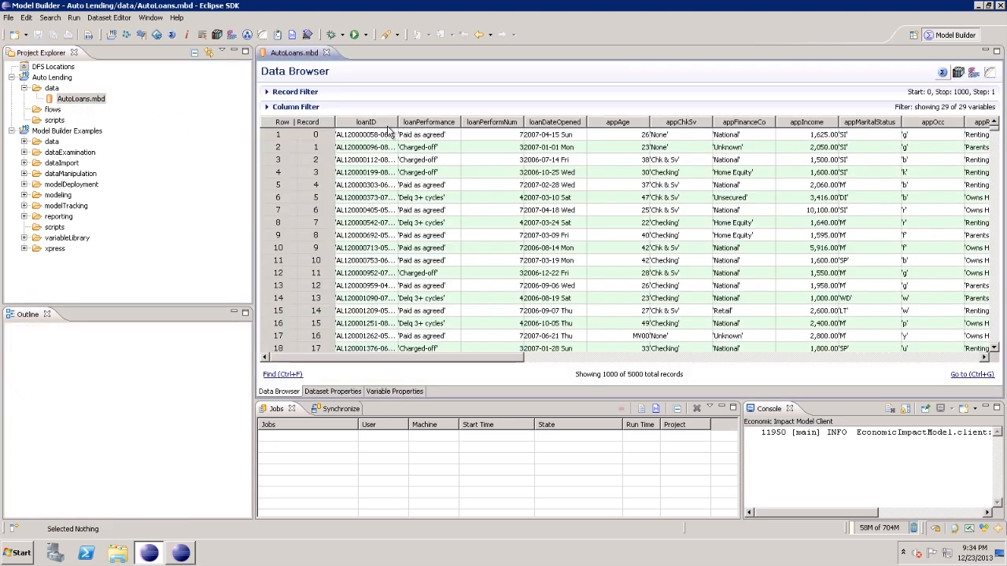
drag(397, 122, 413, 122)
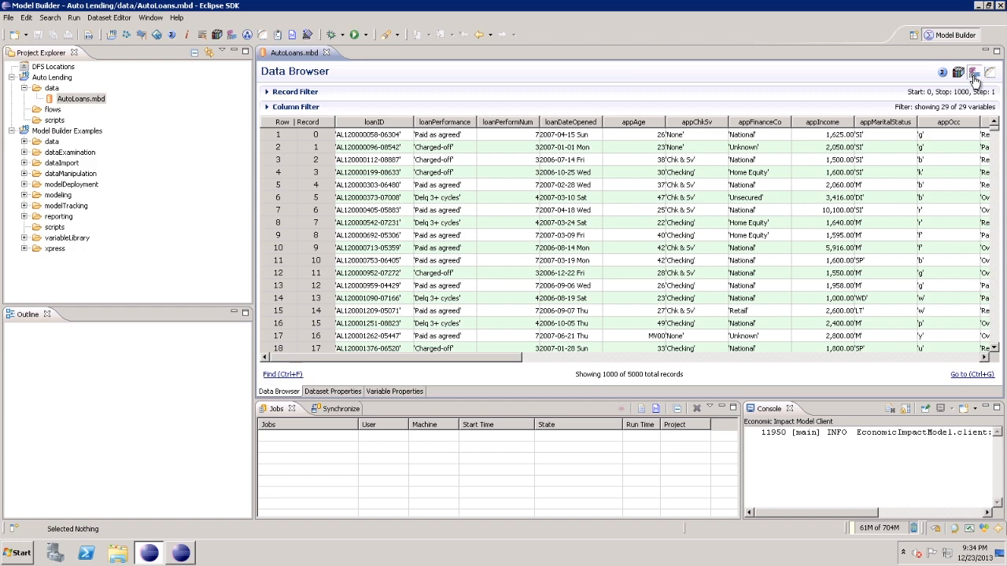
Start a new model from the AutoLoans dataset with a Binary outcome and the Scorecard - Divergence technology.
click(974, 77)
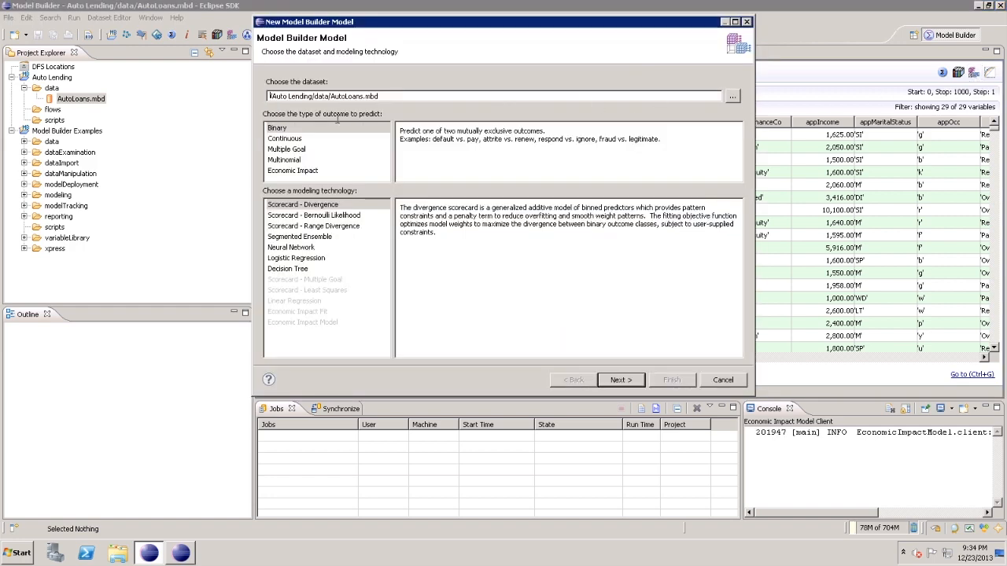
click(313, 217)
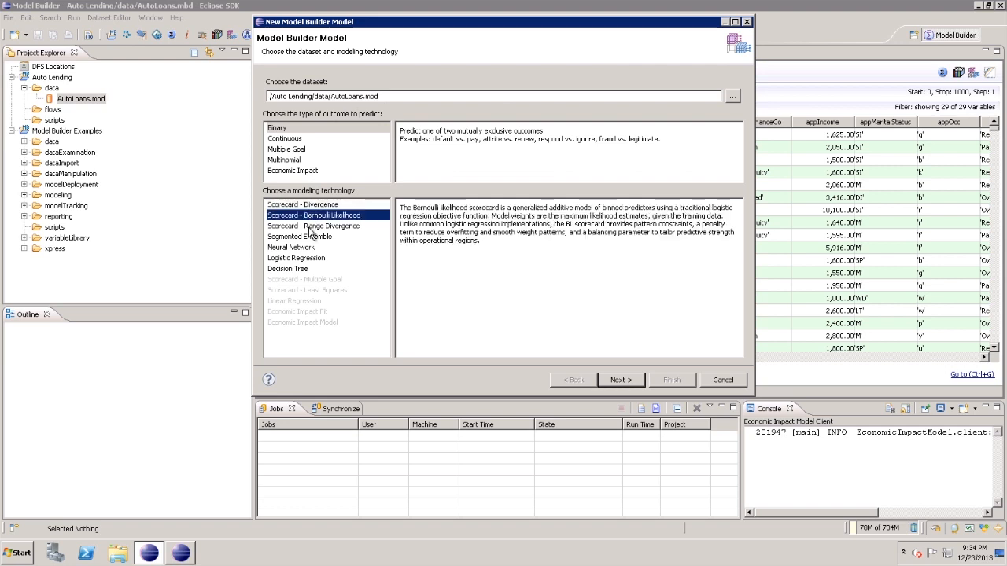
click(312, 226)
click(311, 237)
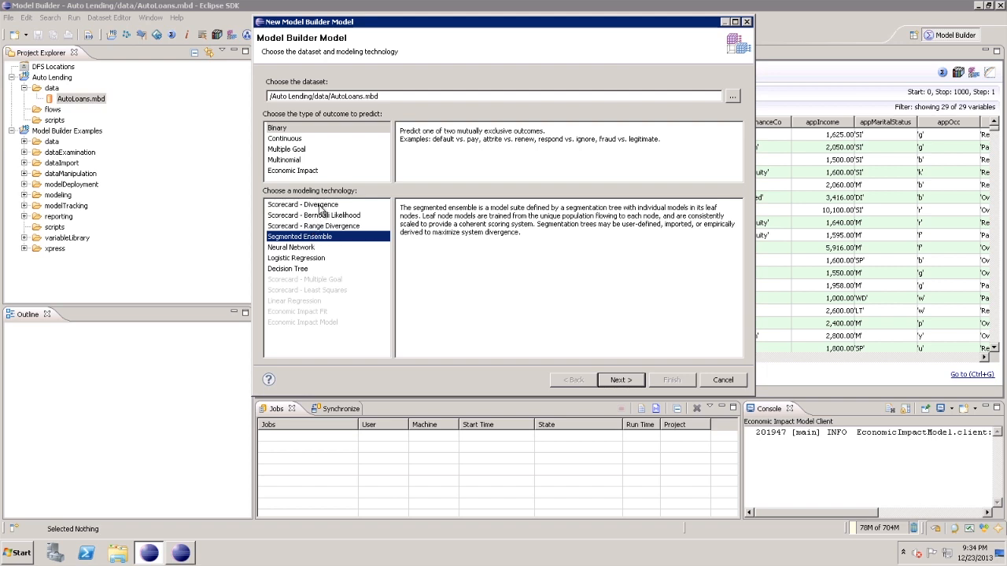
click(321, 207)
click(610, 381)
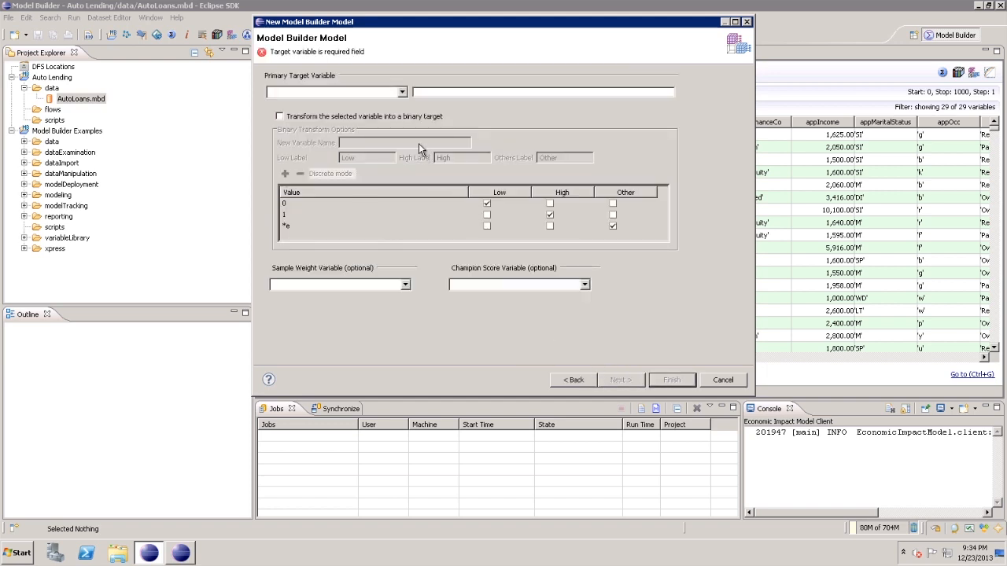
Choose loanPerformance as the primary target variable and name its binary transform targetGB.
click(402, 92)
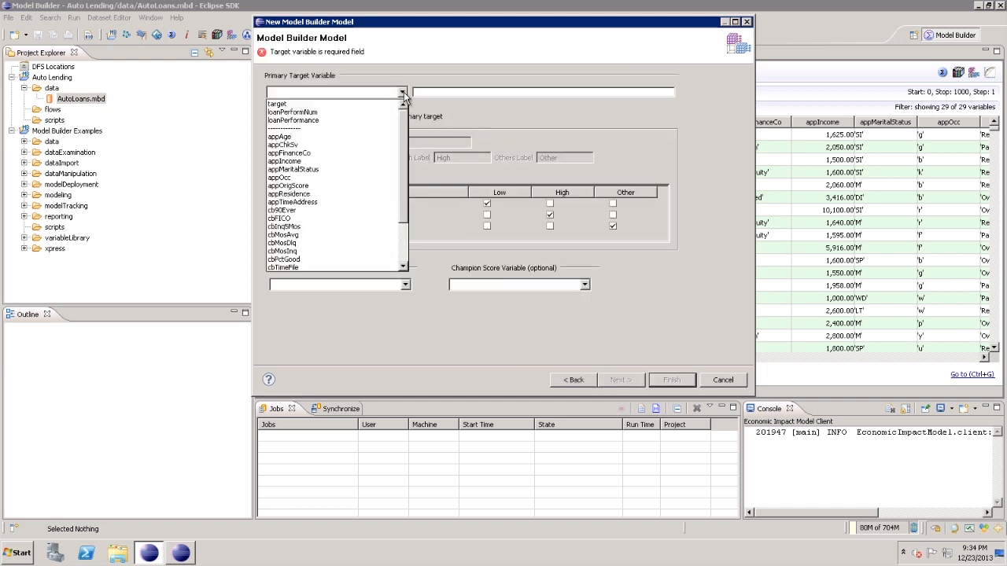
click(366, 120)
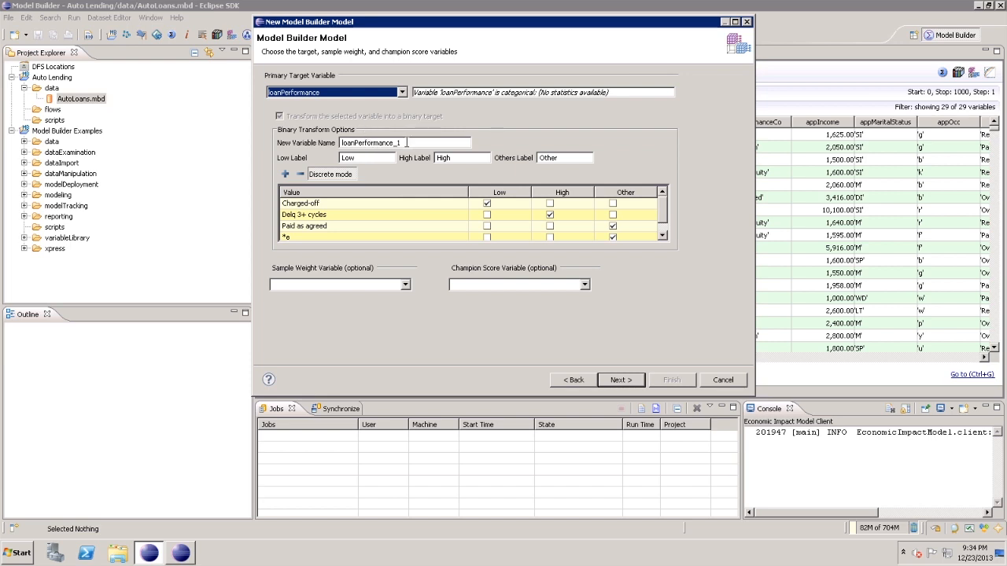
drag(405, 142, 326, 138)
text(tar)
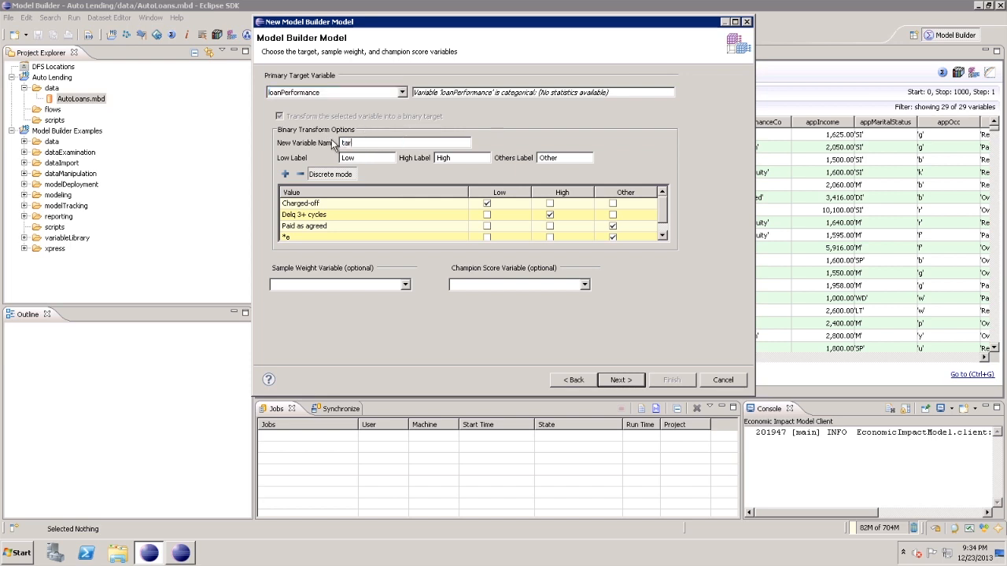
text(getGB)
Label the low and high classes Bad and Good, assigning Delq 3+ cycles to Bad and Paid as agreed to Good.
key(Tab)
text(Bad)
key(Tab)
text(Good)
click(487, 215)
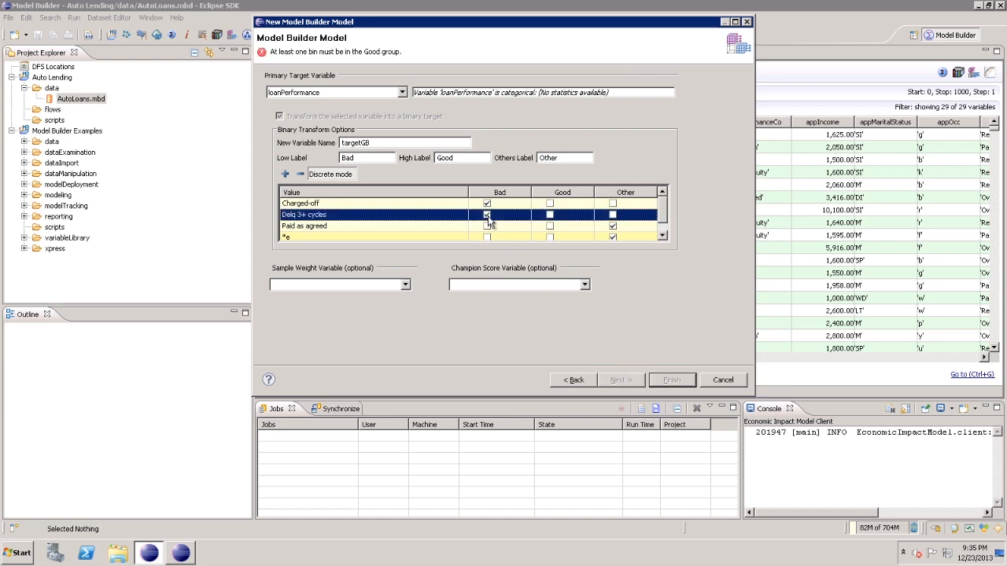
click(550, 227)
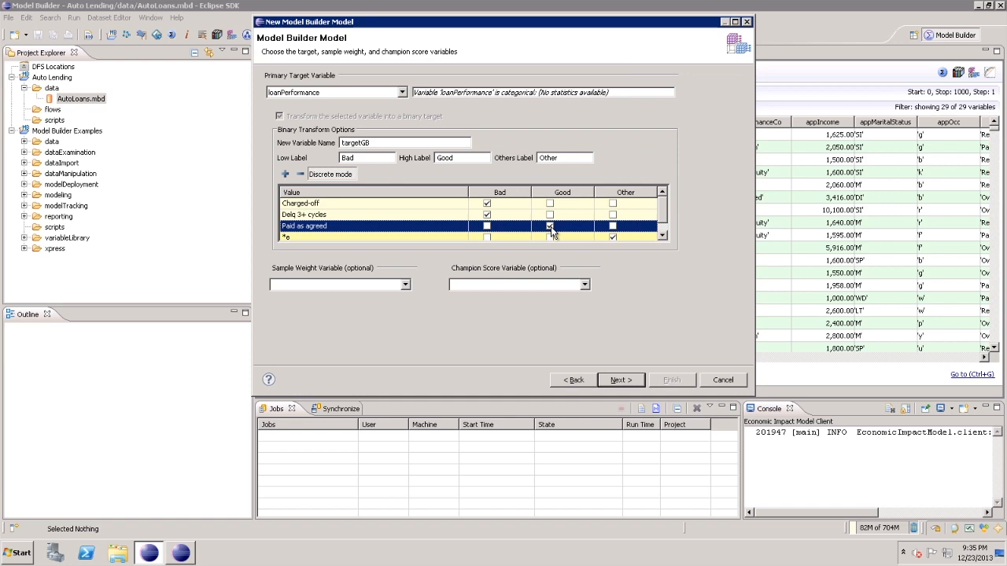
Set the sample weight to sampwt and the champion score to appOrigScore, and accept the existing setid train/test variable for validation.
click(406, 285)
click(403, 304)
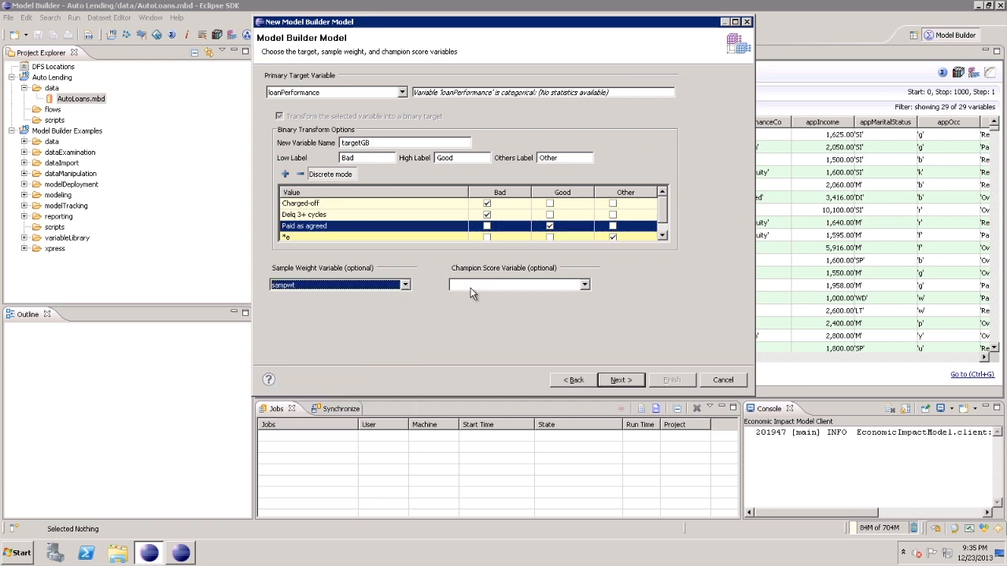
click(472, 288)
click(481, 326)
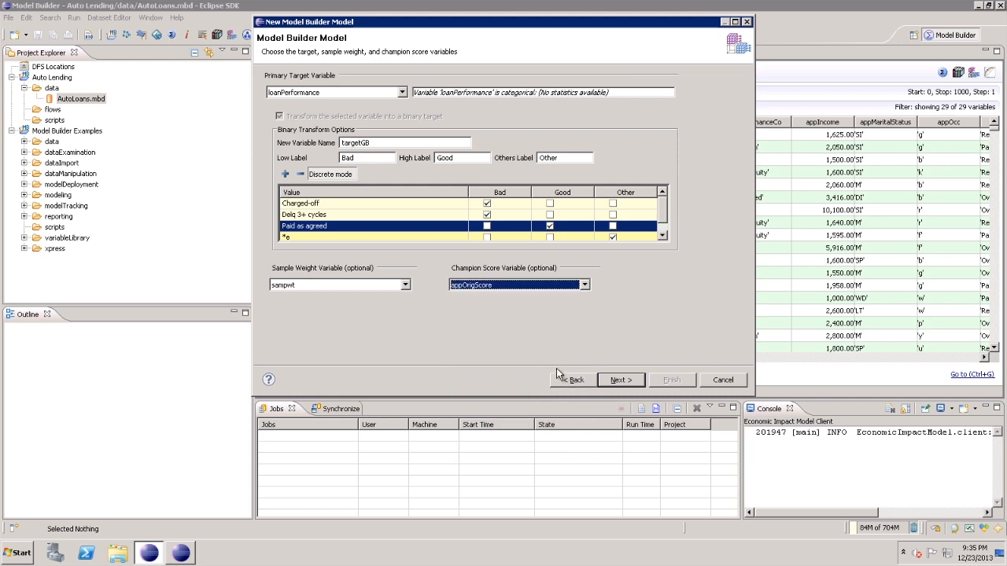
click(614, 380)
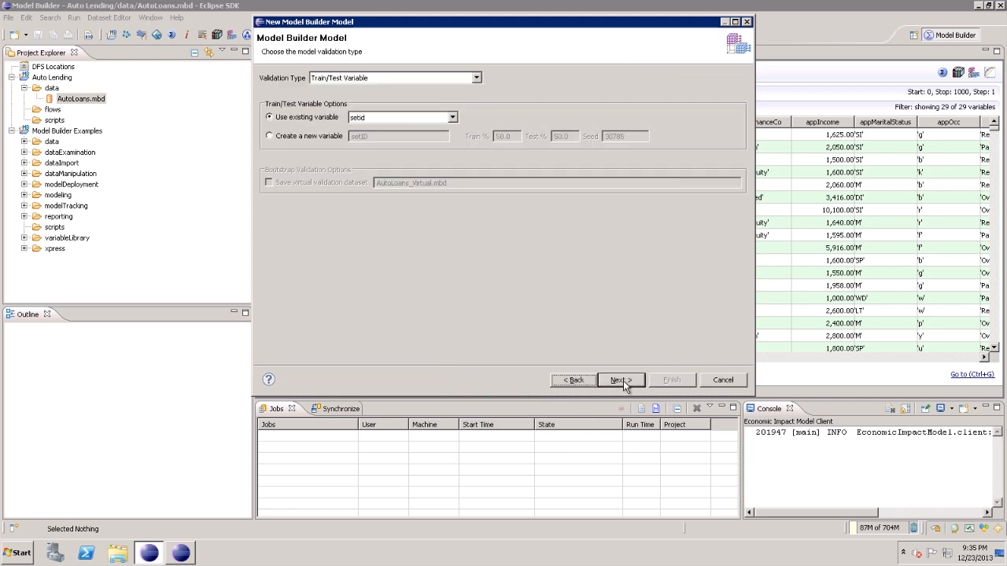
click(623, 381)
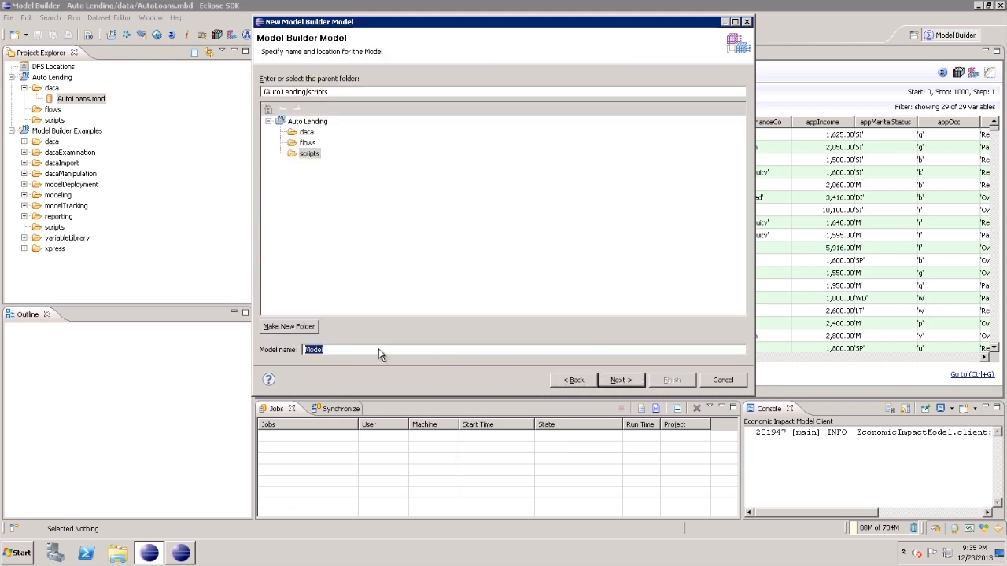
Create a models folder in the Auto Lending project and save the model there as MyModel.mb.
click(308, 124)
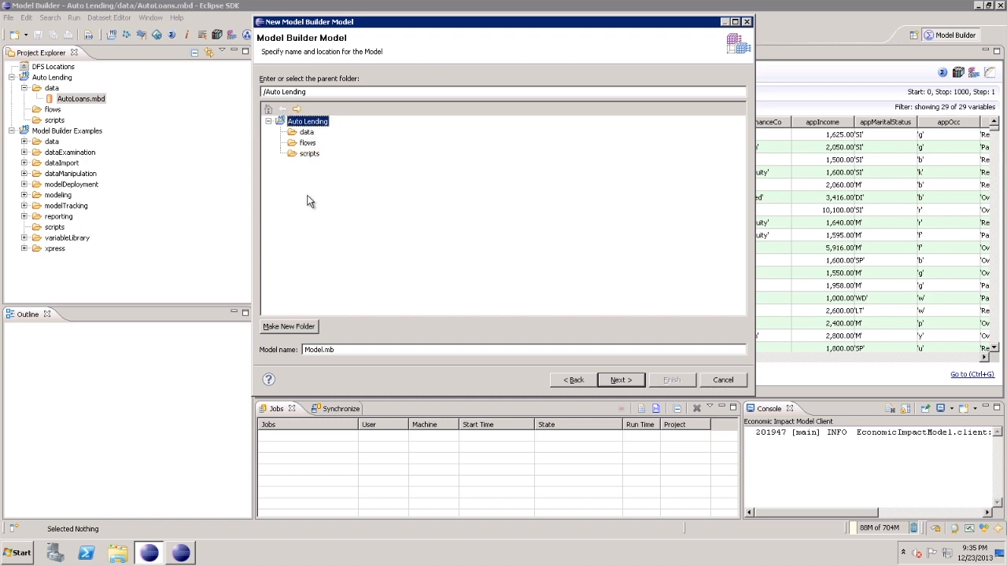
click(307, 326)
text(models)
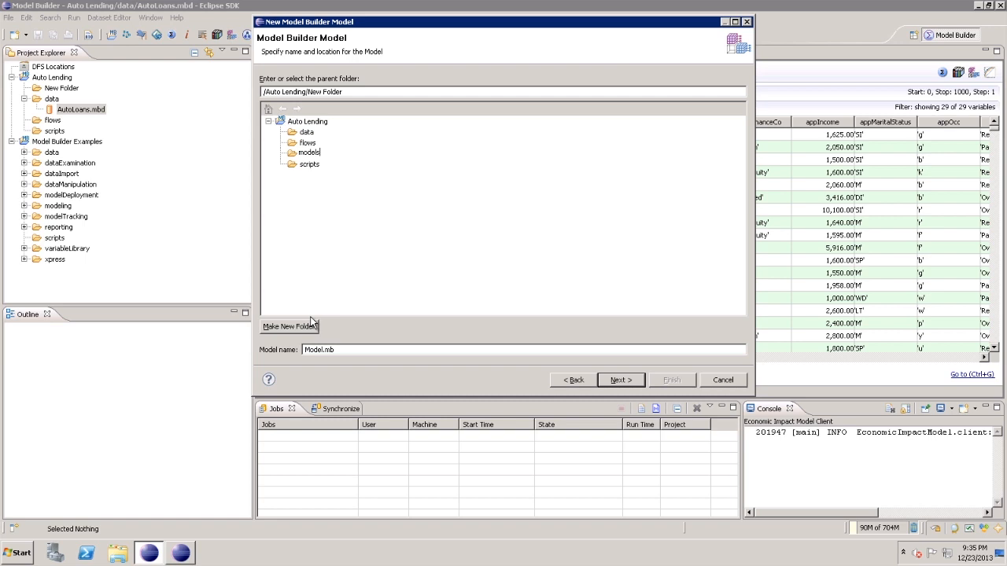
key(Return)
click(348, 349)
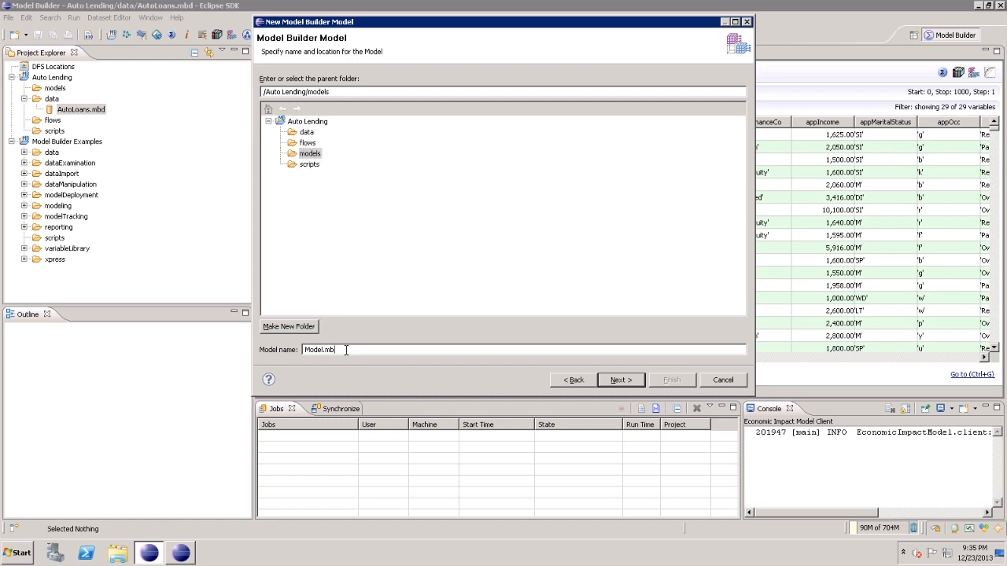
key(Home)
text(My)
click(611, 384)
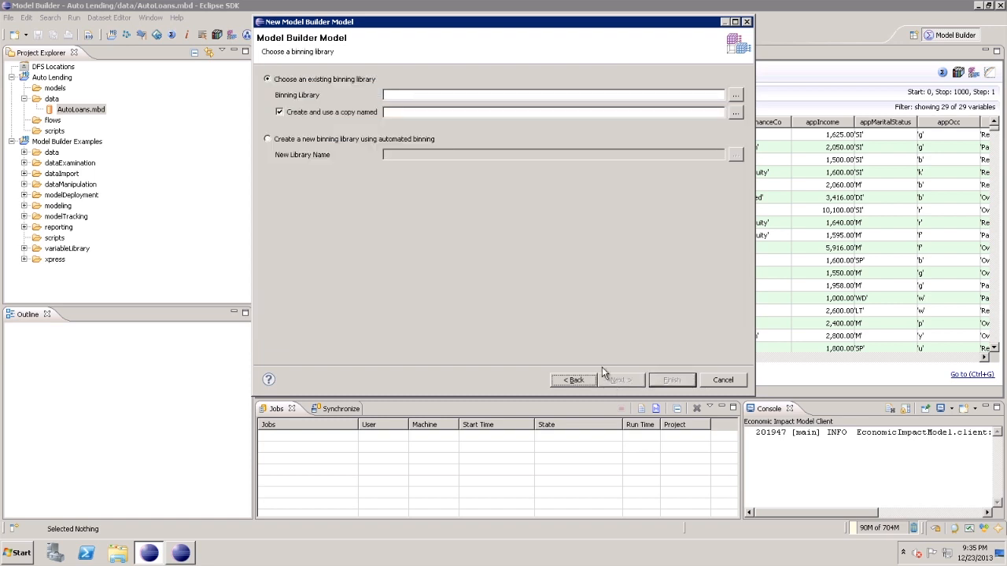
Create a new binning library MyModel.mbbin using automated binning on the proposed variables, and finish the model setup.
click(365, 143)
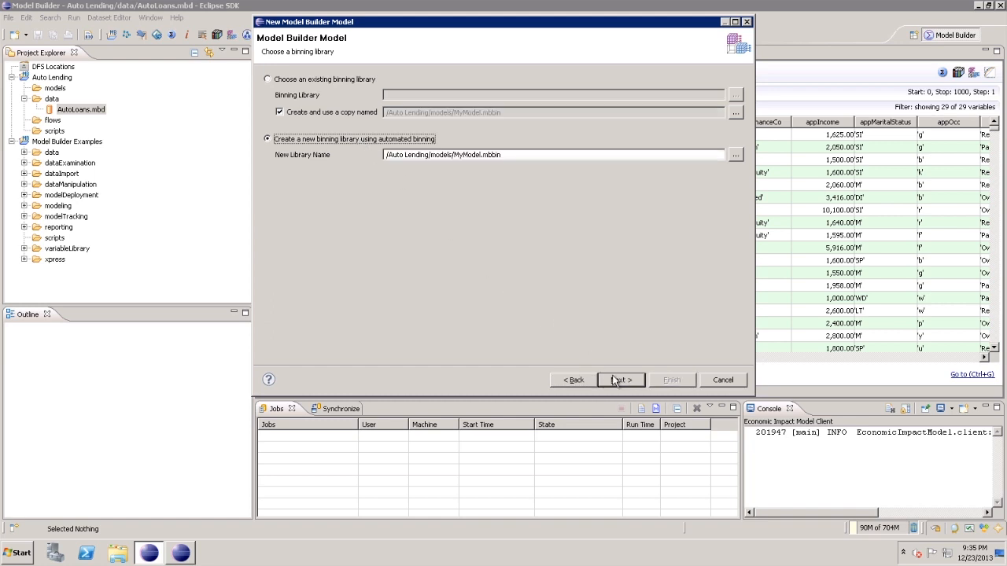
click(616, 381)
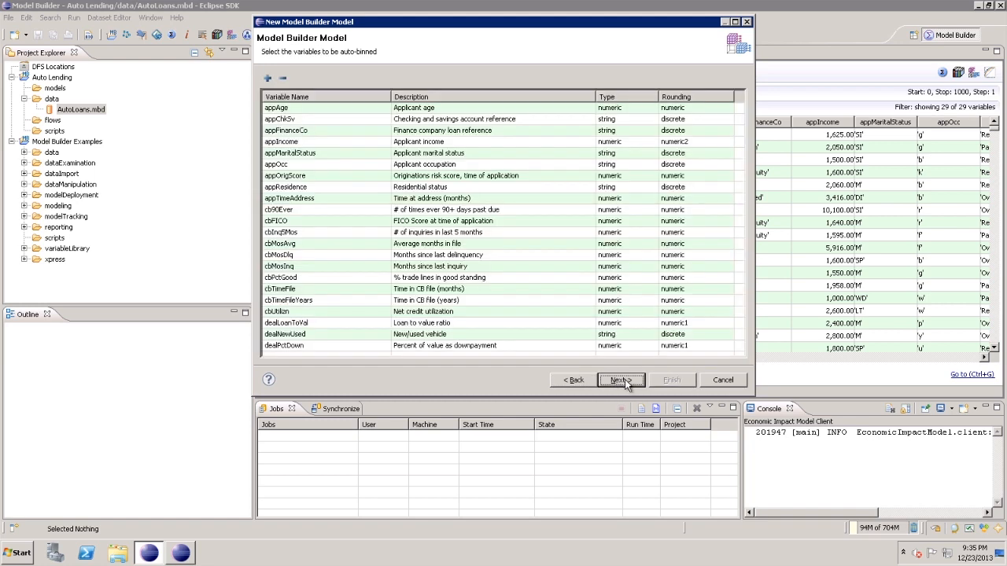
click(621, 380)
click(665, 381)
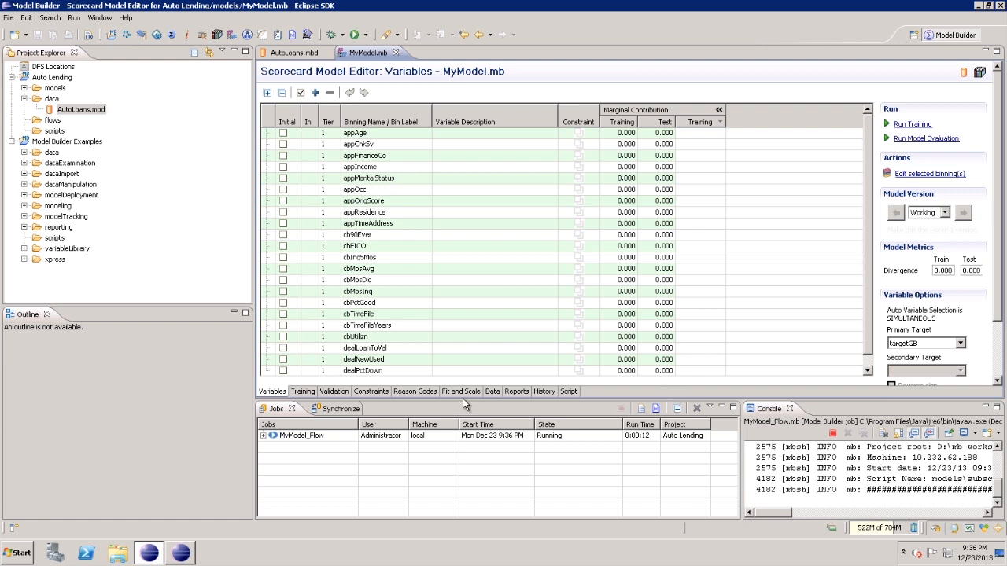
Expand the MyModel_Flow and MyModel_Preparation jobs to follow their progress, and refresh the model editor with the new training results.
click(263, 435)
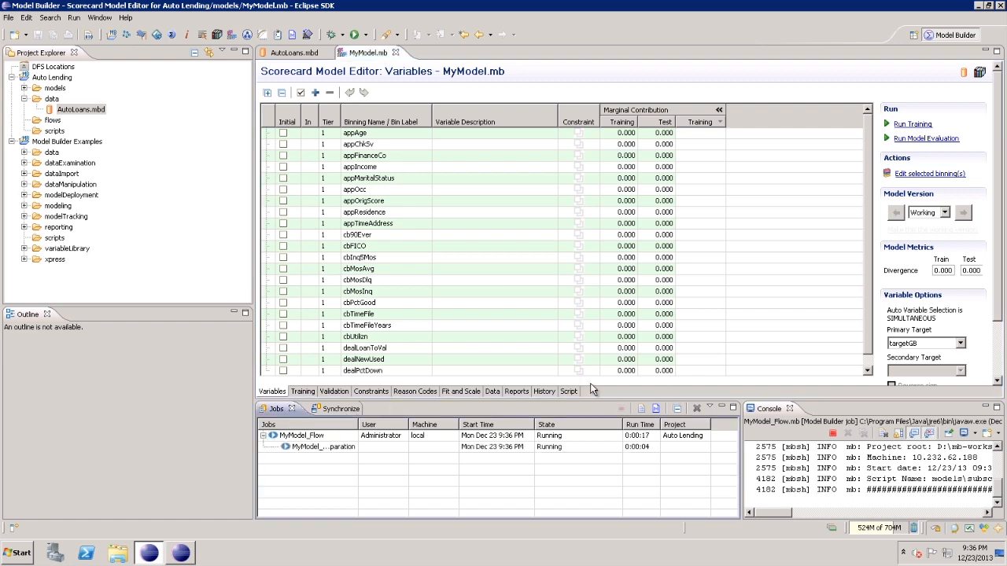
click(276, 447)
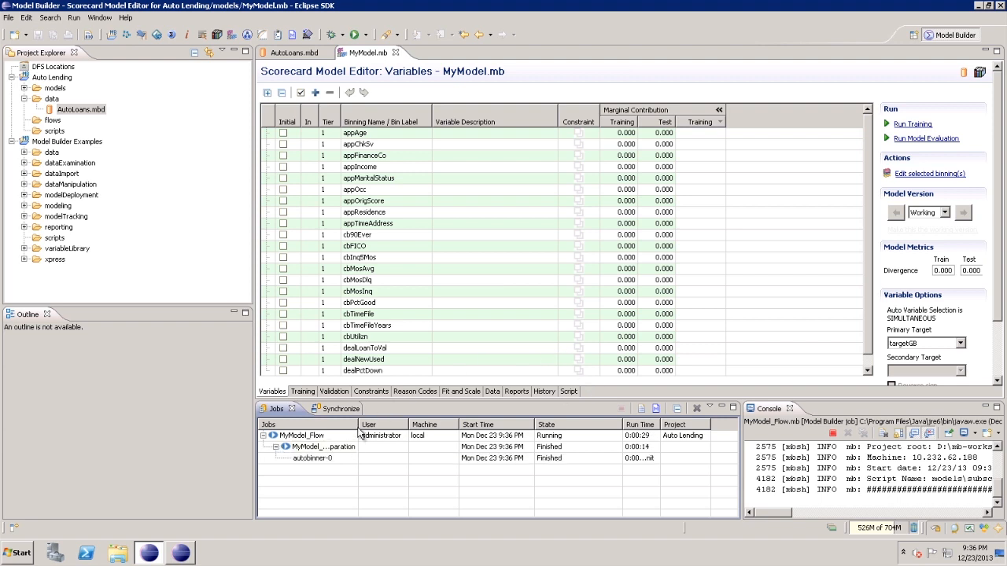
drag(358, 425, 366, 426)
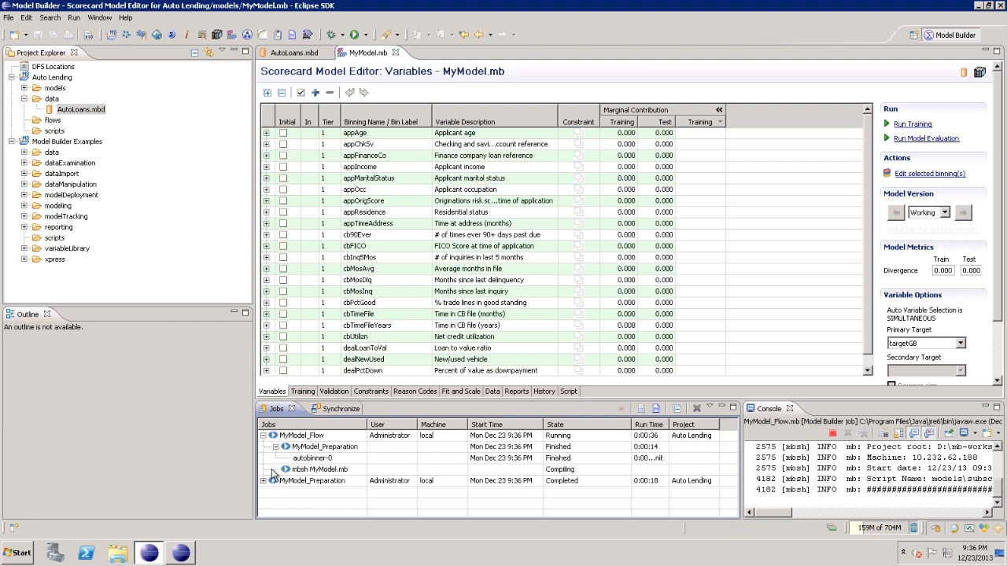
click(264, 481)
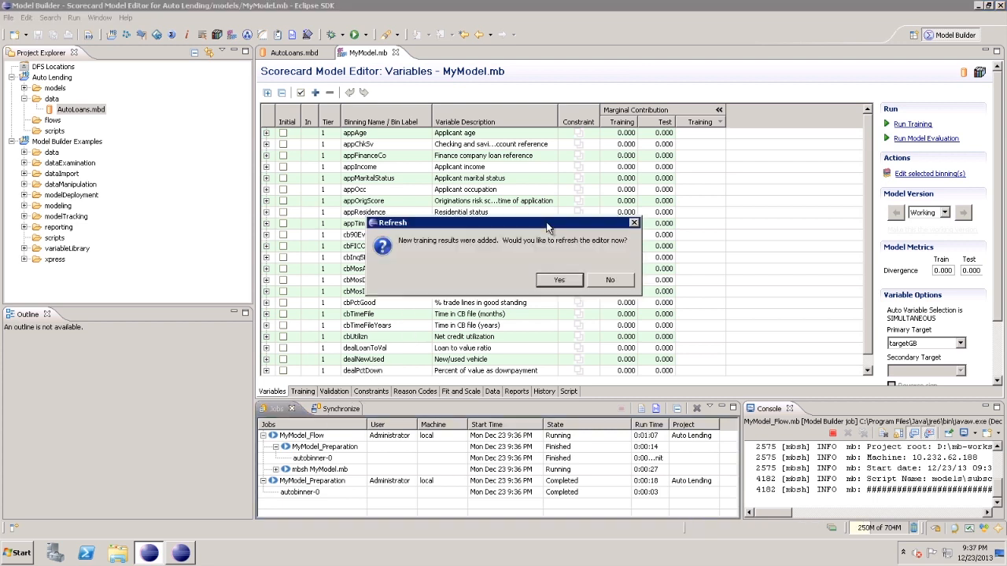
click(561, 281)
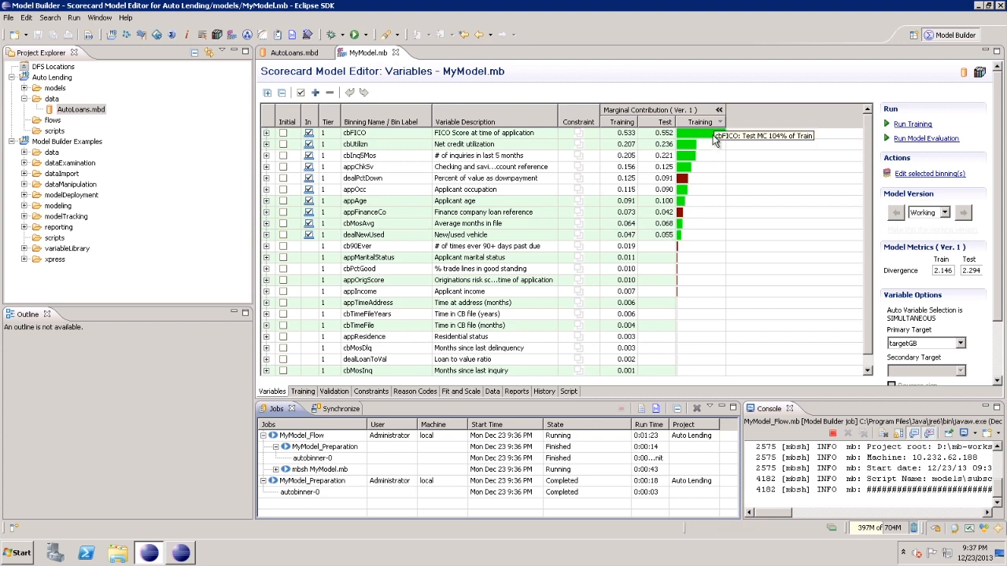
Examine cbFICO's marginal contribution and its bins in the Interactive Binner, and return to the MyModel scorecard.
mouse_move(715, 140)
click(389, 134)
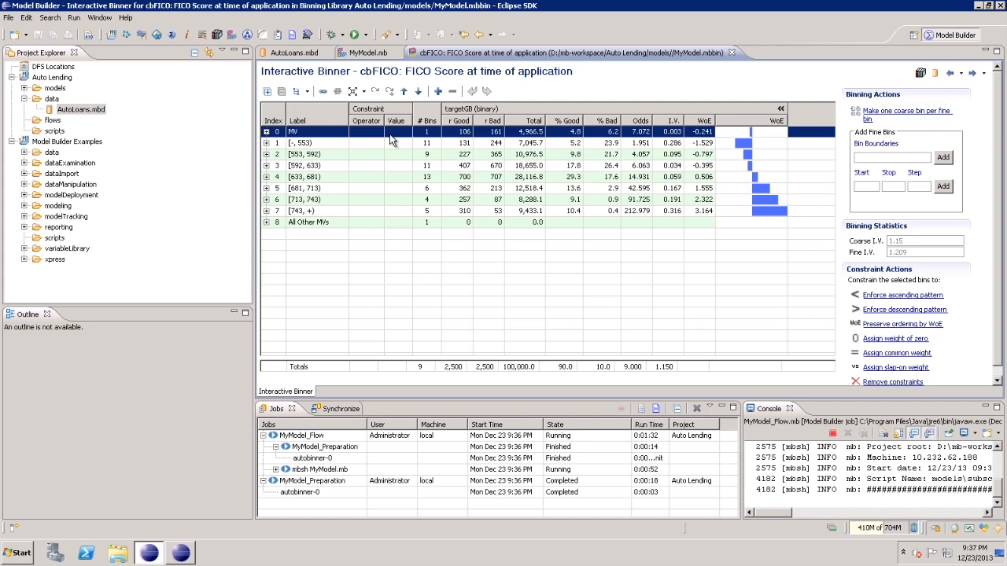
click(367, 55)
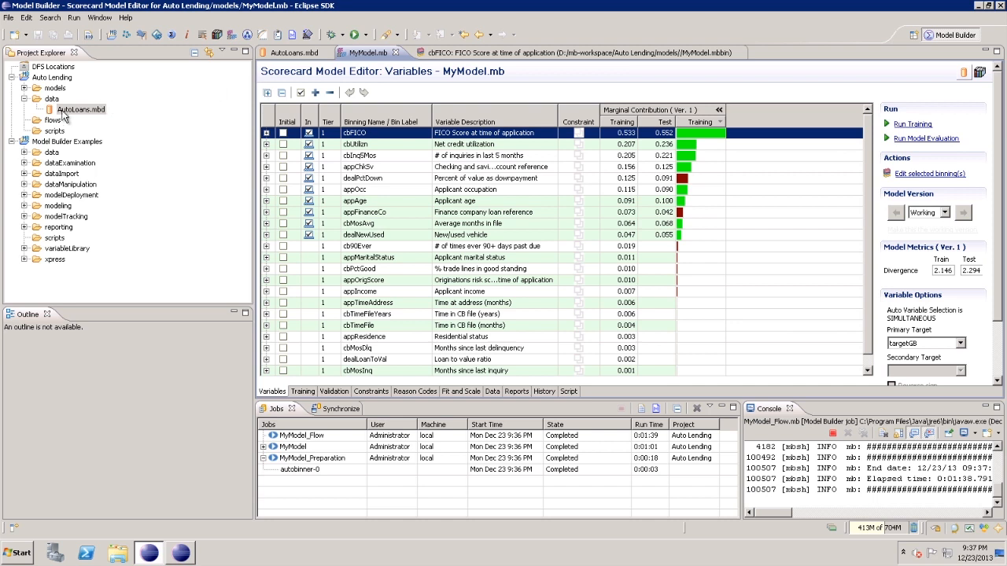
Open MyModel_Model_Performance.html from the reports folder under models and examine its summary score statistics and ROC curve.
click(24, 89)
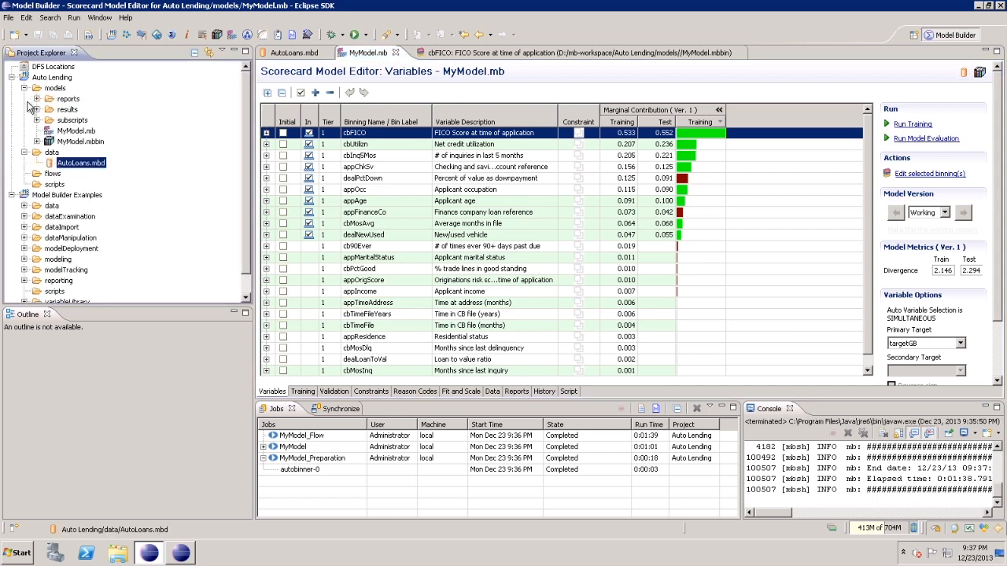
click(37, 99)
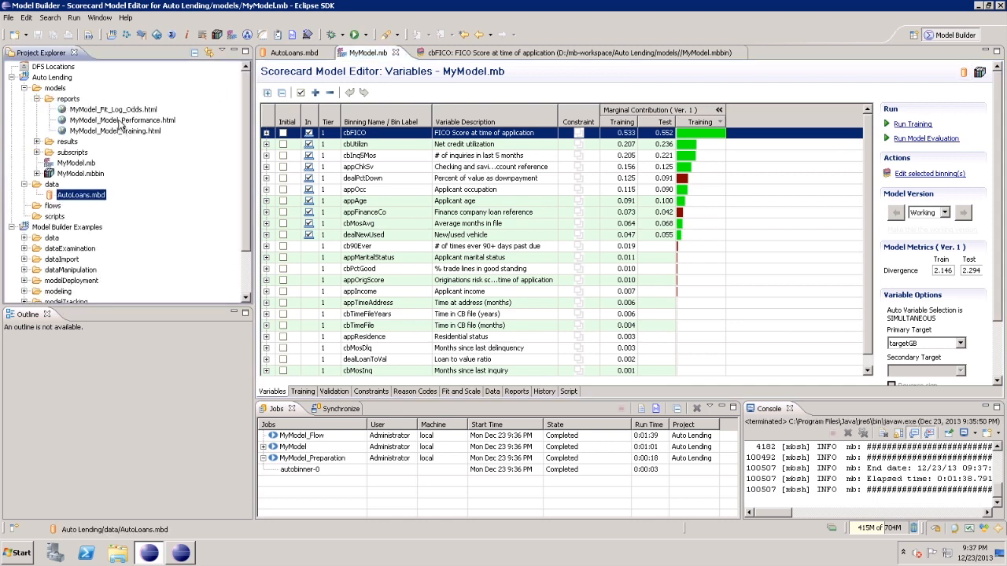
double_click(122, 121)
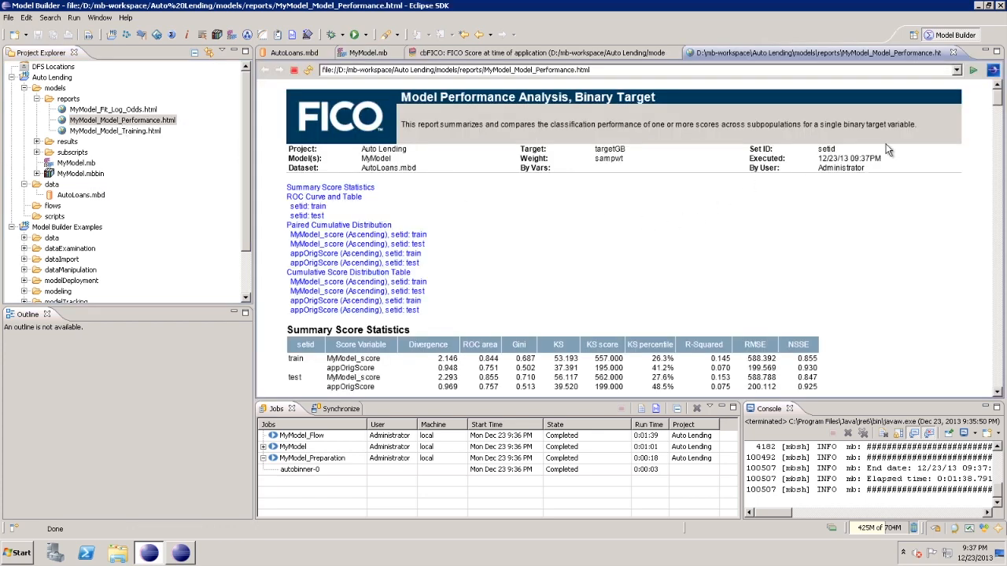
mouse_move(1001, 104)
mouse_down()
mouse_move(999, 126)
mouse_move(997, 116)
mouse_up()
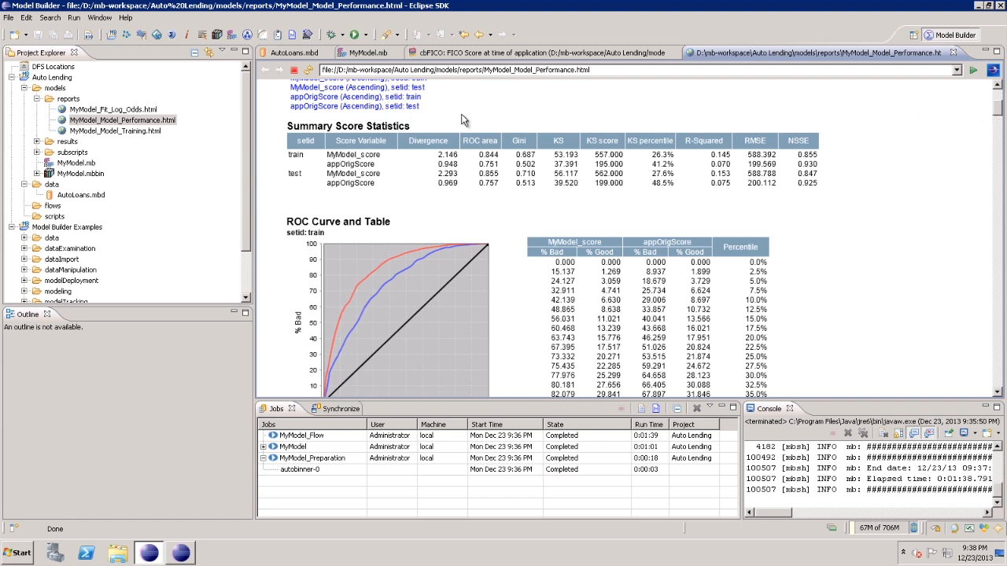
Open the MyModel_Model_Training.html report and review the model variable list with its train and test marginal contributions.
double_click(138, 132)
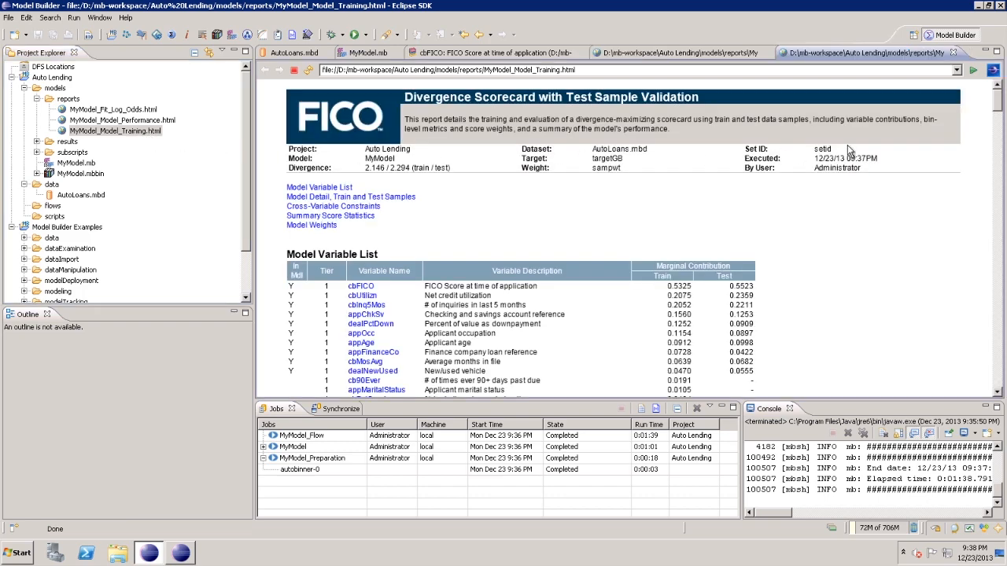
scroll(998, 111, down, 2)
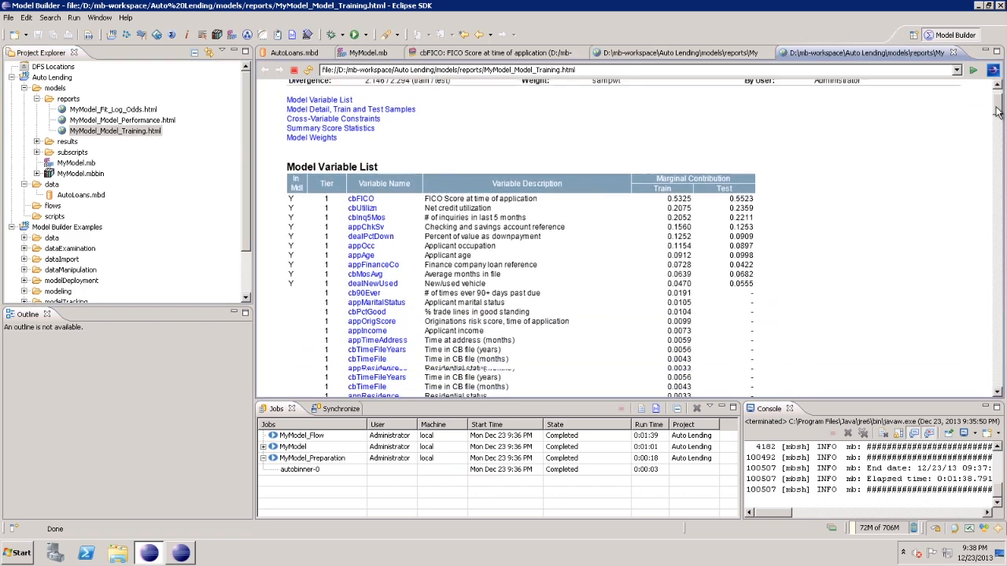
scroll(997, 111, down, 1)
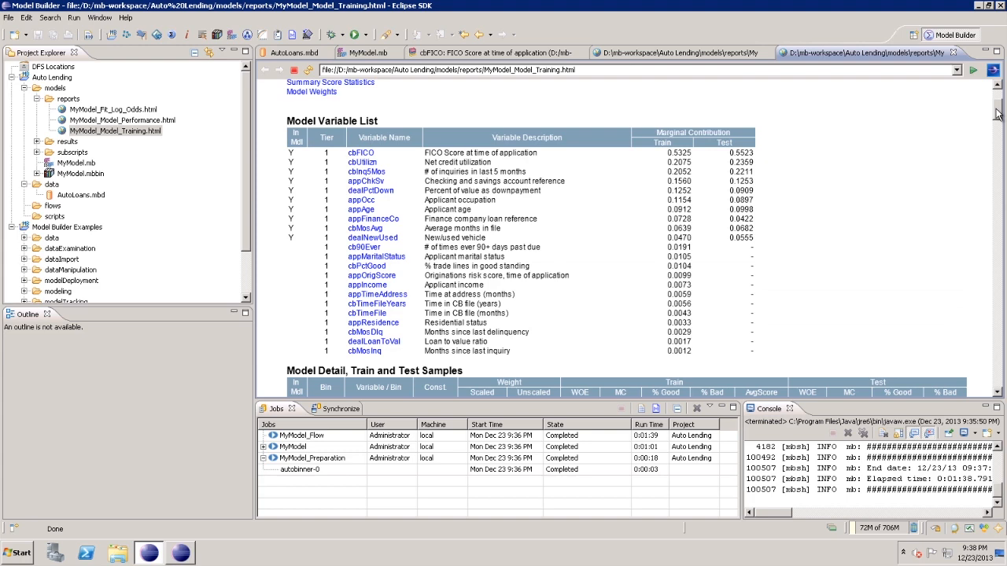
Examine the log-odds and residual plots in the MyModel_Fit_Log_Odds.html report, and return to the MyModel scorecard.
double_click(126, 110)
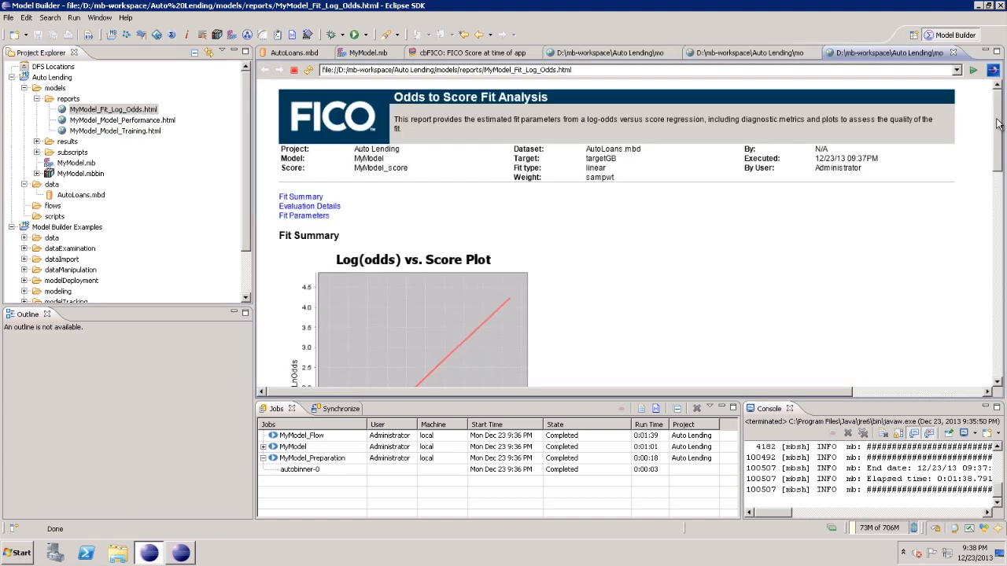
drag(997, 124, 994, 266)
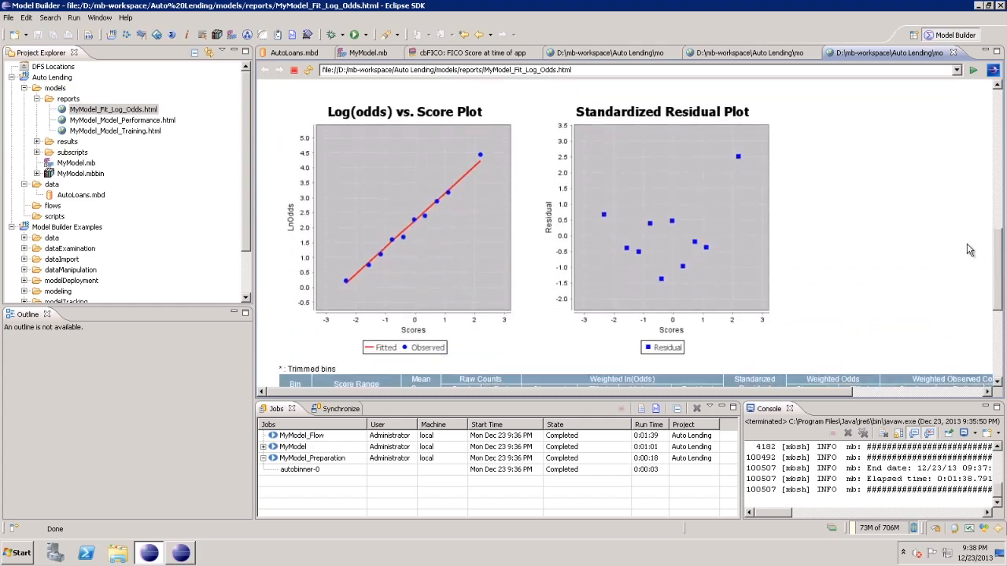
click(368, 53)
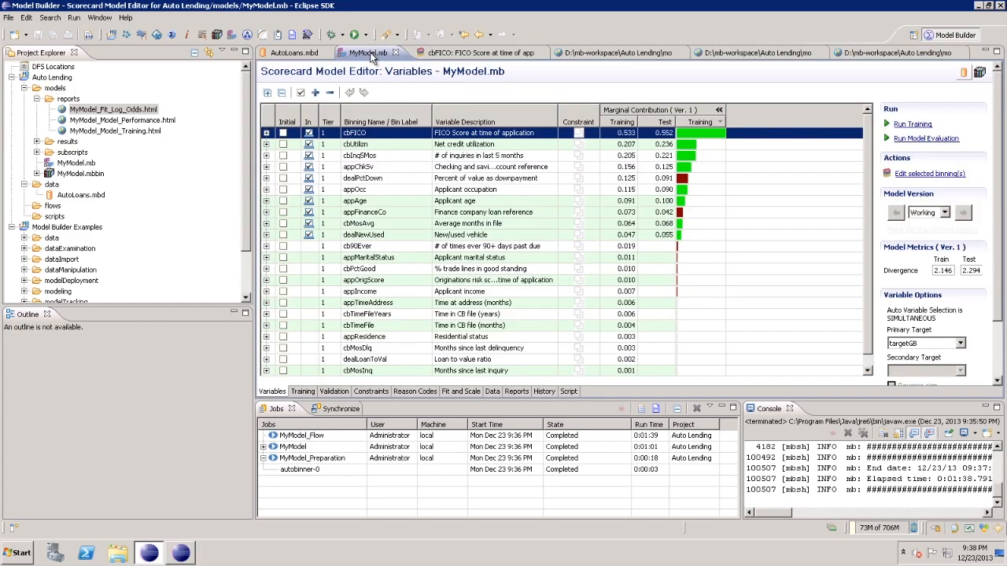